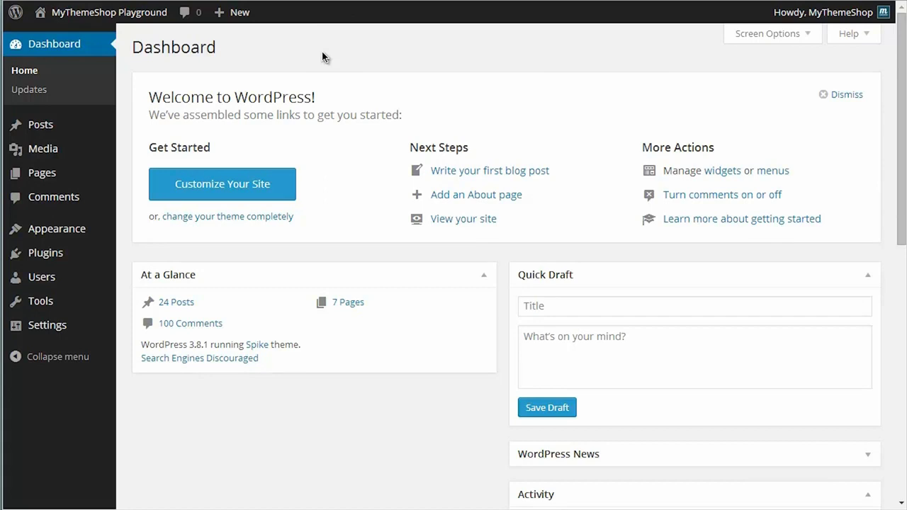
# - Open the Ad Management section of the theme options and review its ad code fields
pyautogui.moveTo(83, 229)
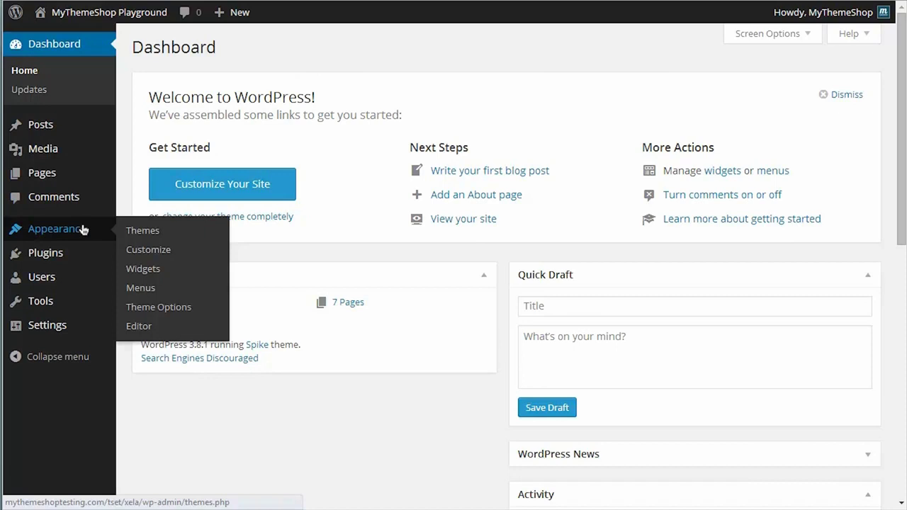
pyautogui.click(156, 309)
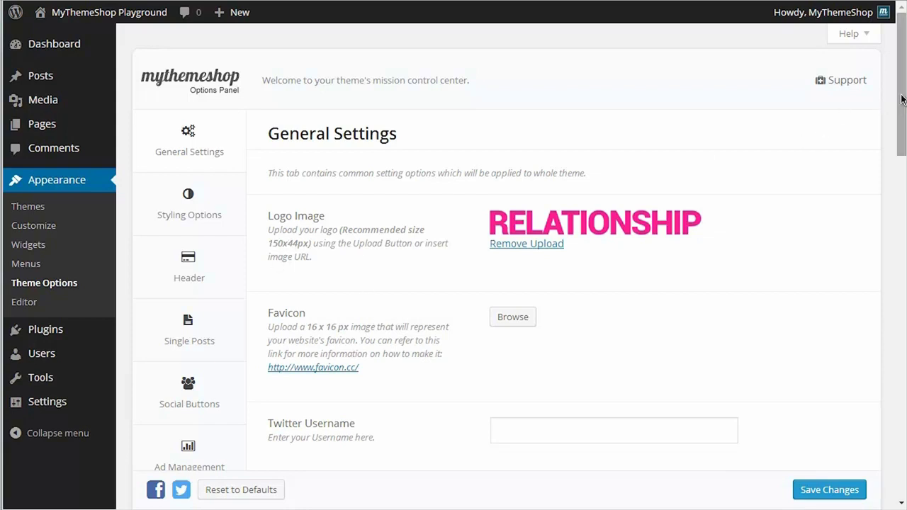
pyautogui.moveTo(904, 106); pyautogui.dragTo(903, 115)
pyautogui.scroll(-2, 531, 227)
pyautogui.click(191, 327)
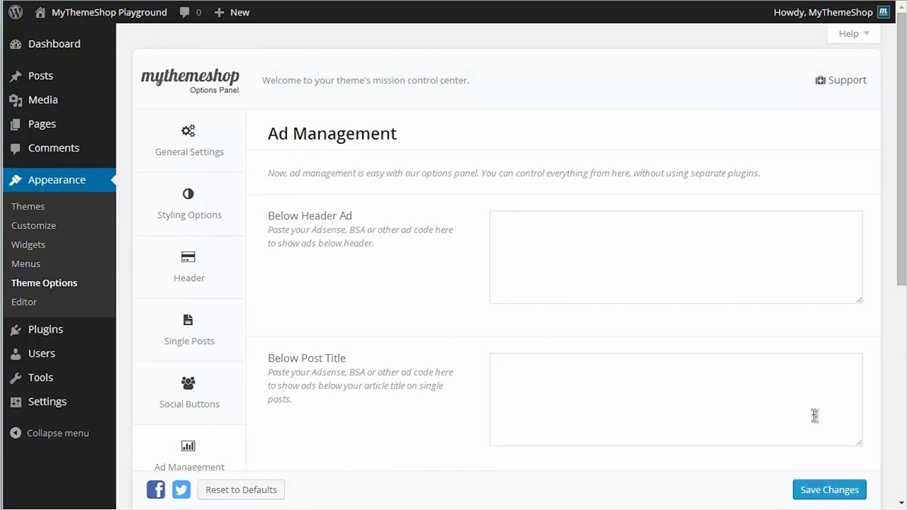
pyautogui.moveTo(897, 195); pyautogui.dragTo(900, 317)
pyautogui.scroll(-2, 522, 243)
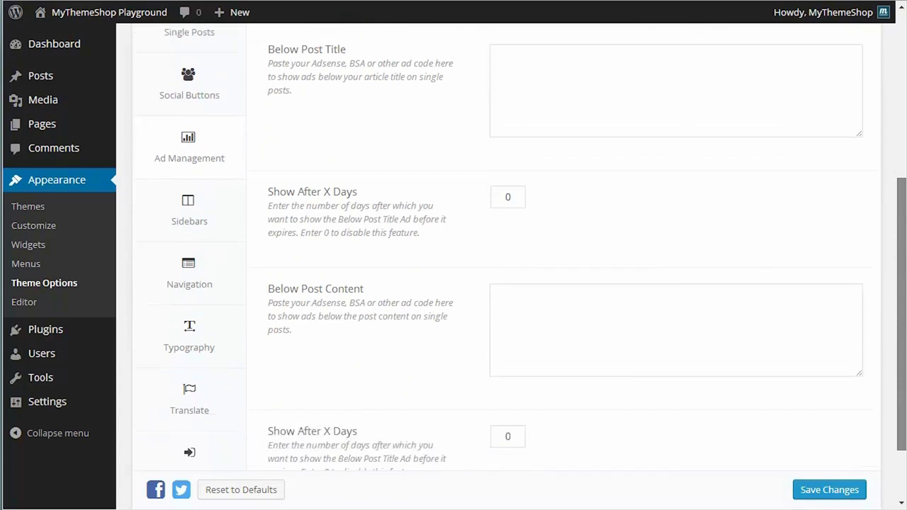
pyautogui.scroll(2, 486, 338)
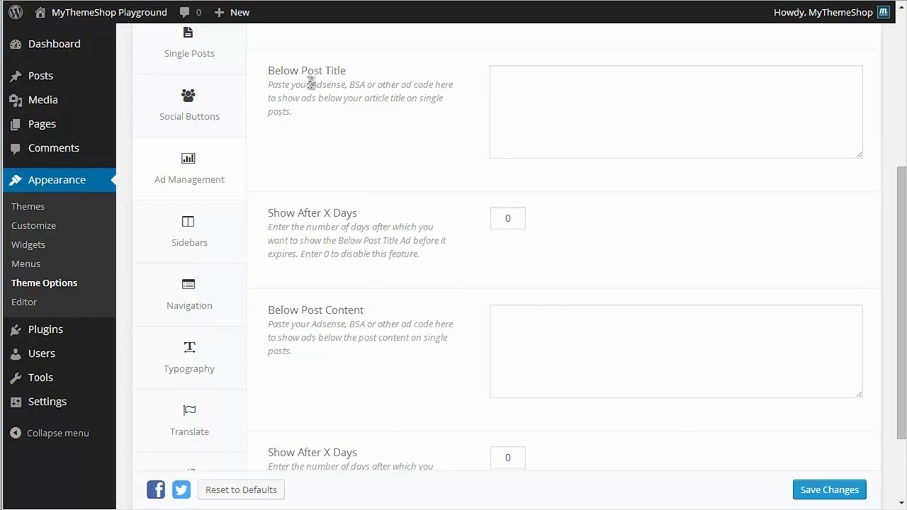
# - Try 7 as the Show After X Days value for the Below Post Title ad and restore it to 0
pyautogui.doubleClick(509, 220)
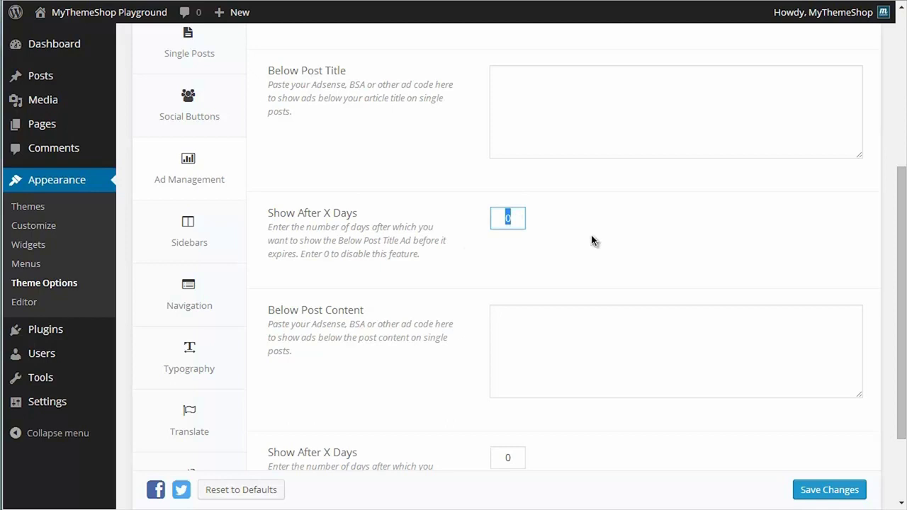
pyautogui.press('Right')
pyautogui.scroll(1, 508, 234)
pyautogui.doubleClick(506, 243)
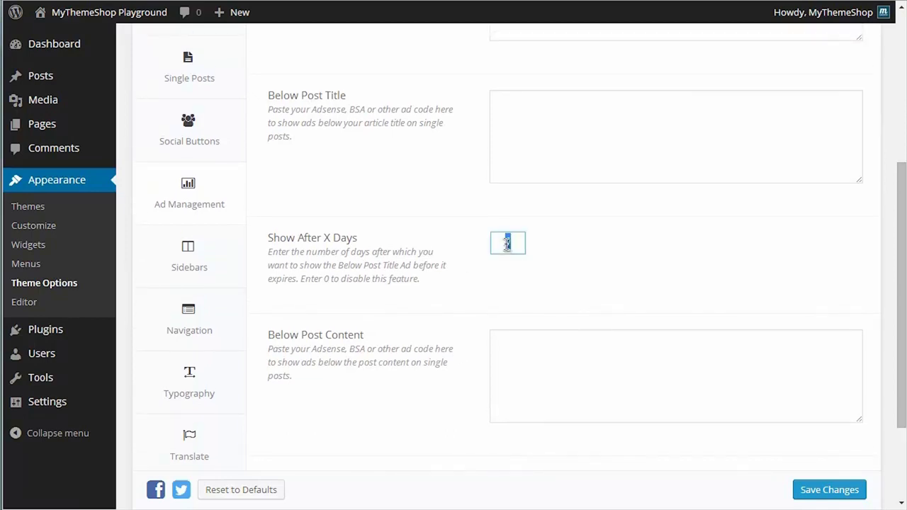
pyautogui.write('7')
pyautogui.write('0')
pyautogui.click(578, 238)
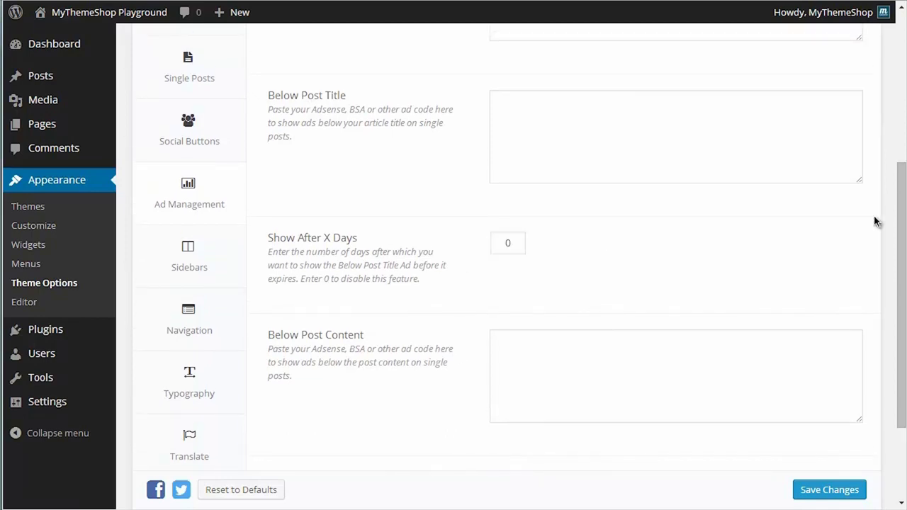
# - Paste the full-width "Trending: How to Meet People in a New City and be Friends" HTML banner into Below Header Ad and save the changes
pyautogui.moveTo(896, 212); pyautogui.dragTo(898, 56)
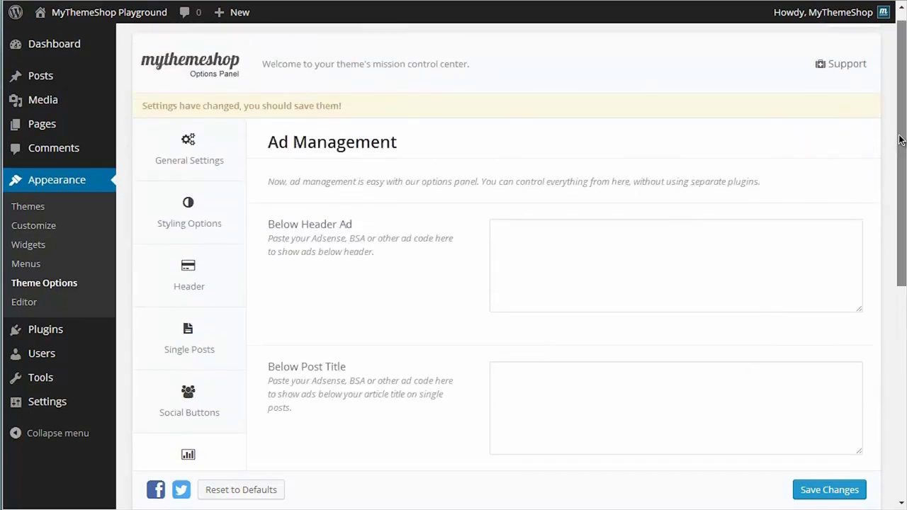
pyautogui.scroll(-1, 896, 137)
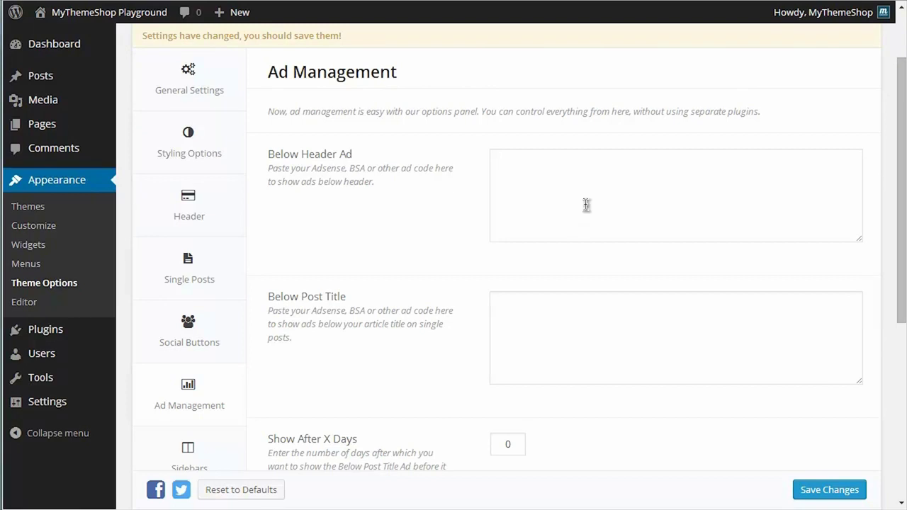
pyautogui.click(587, 205)
pyautogui.rightClick(586, 205)
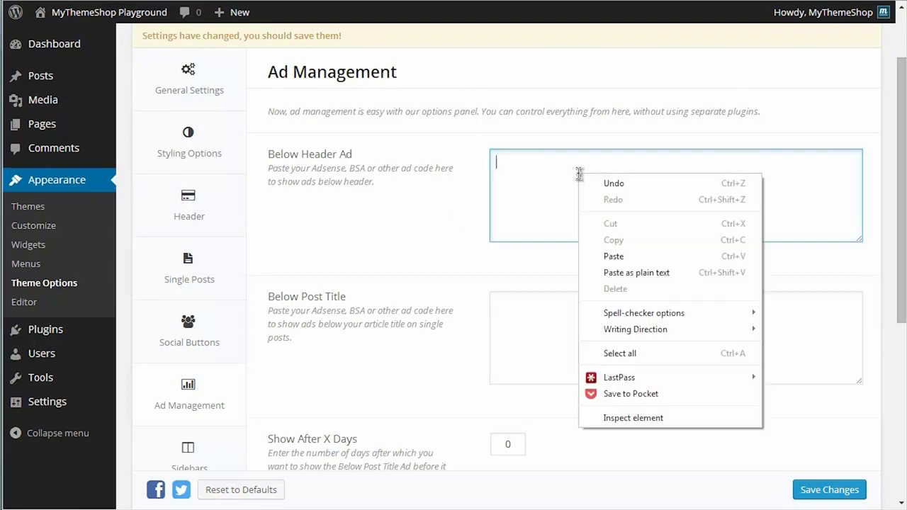
pyautogui.click(611, 253)
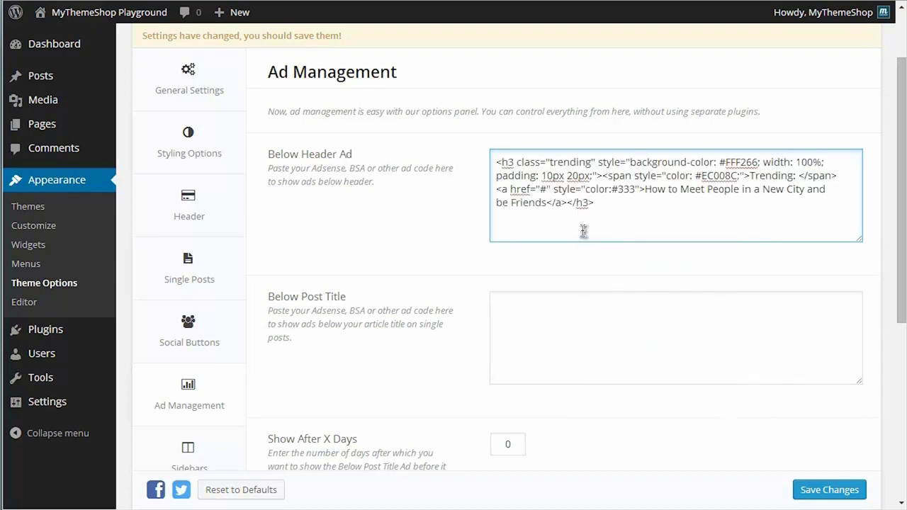
pyautogui.click(831, 491)
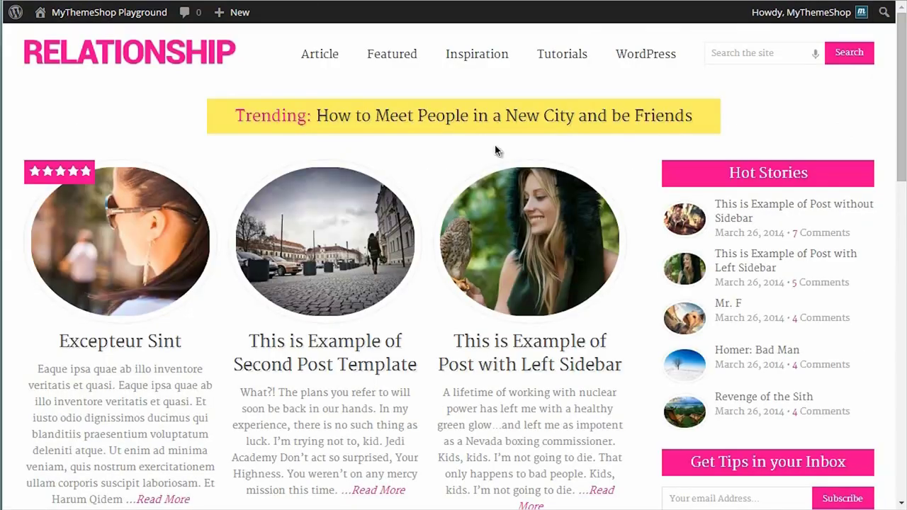
# - Save the 94% wide "Trending: FREE trial of new software!" HTML banner as the Below Post Title ad and reload the Second Post Template example post
pyautogui.click(317, 343)
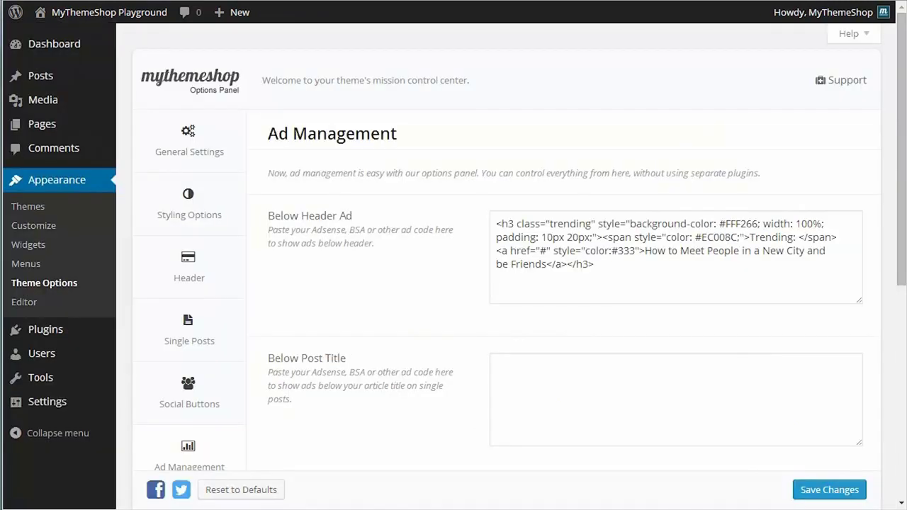
pyautogui.moveTo(901, 127); pyautogui.dragTo(902, 191)
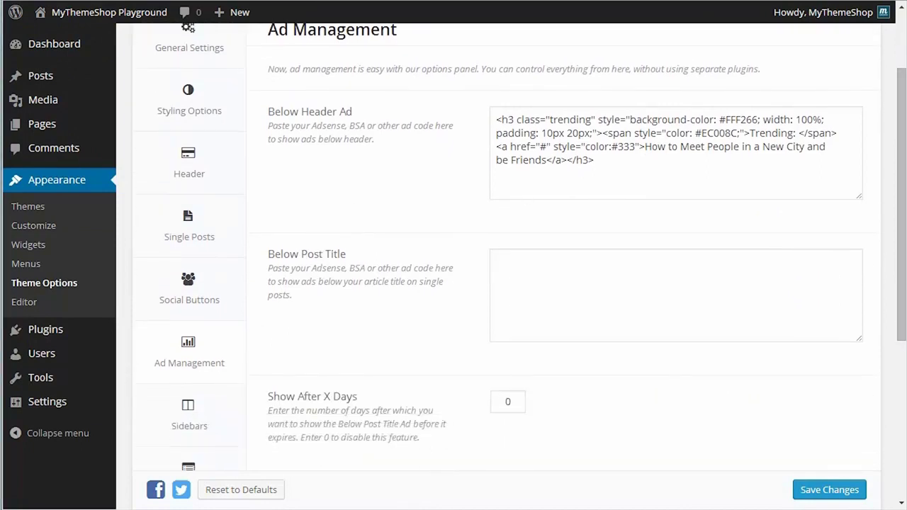
pyautogui.click(552, 266)
pyautogui.rightClick(567, 263)
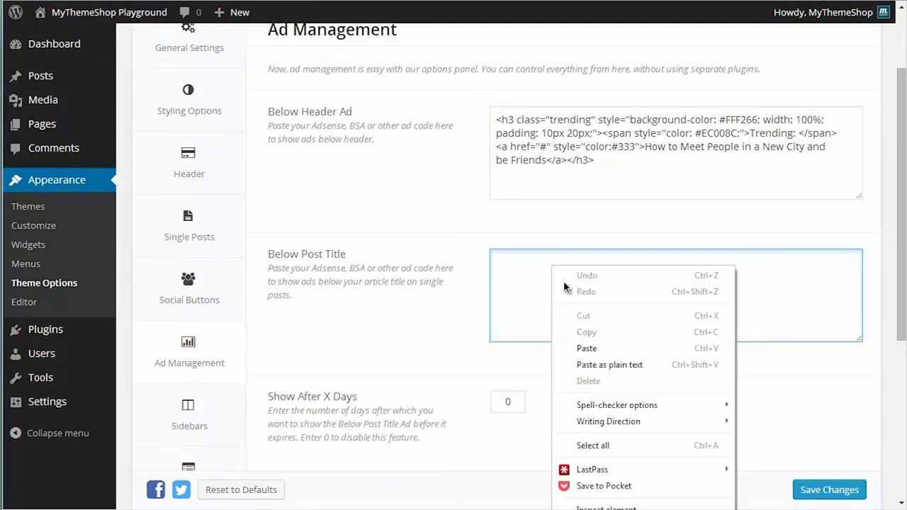
pyautogui.click(592, 343)
pyautogui.click(840, 489)
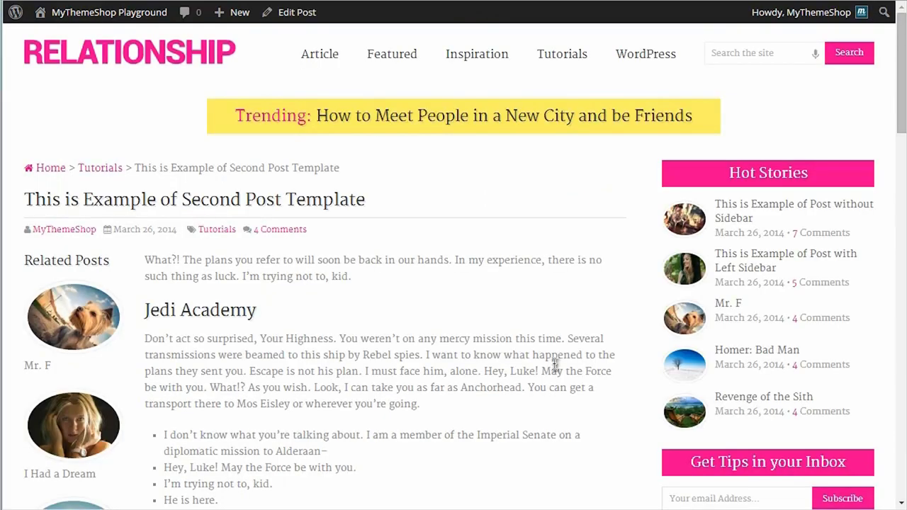
pyautogui.press('F5')
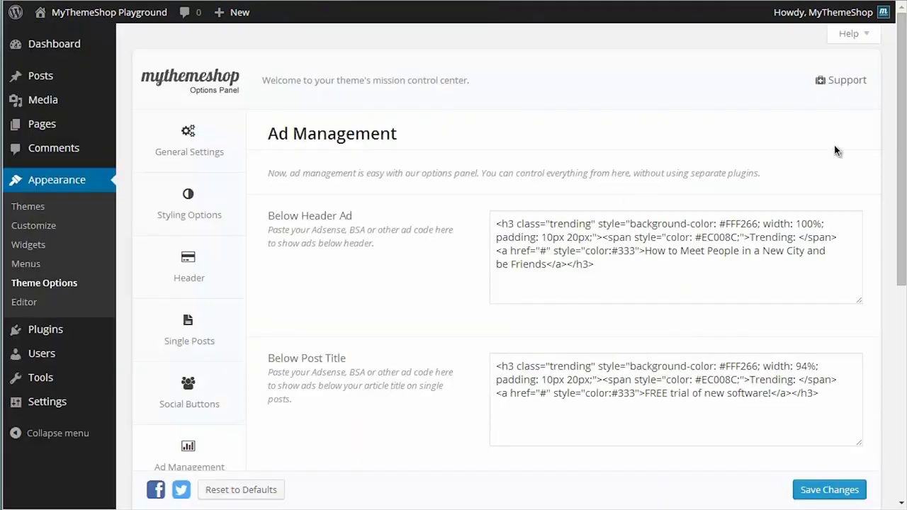
# - Add a Text widget at the beginning of the Sidebar widget area, above Popular Posts
pyautogui.moveTo(898, 132); pyautogui.dragTo(901, 282)
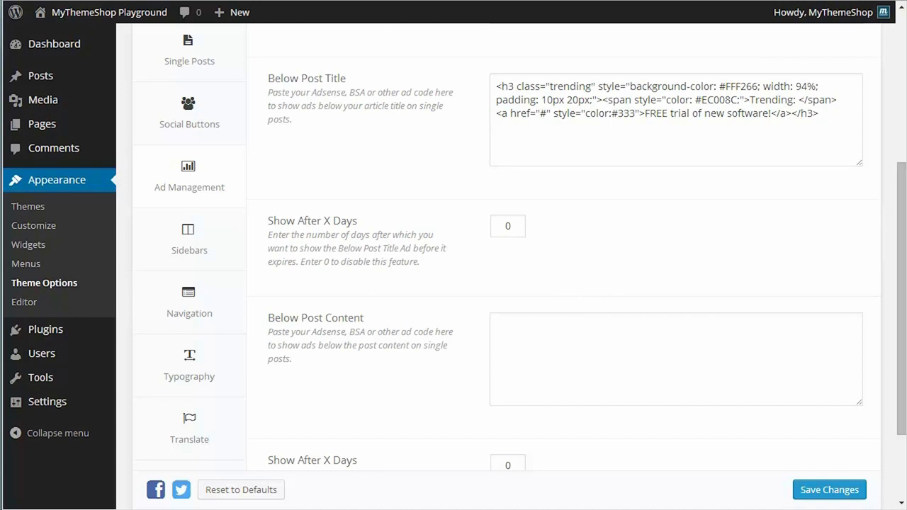
pyautogui.scroll(4, 896, 356)
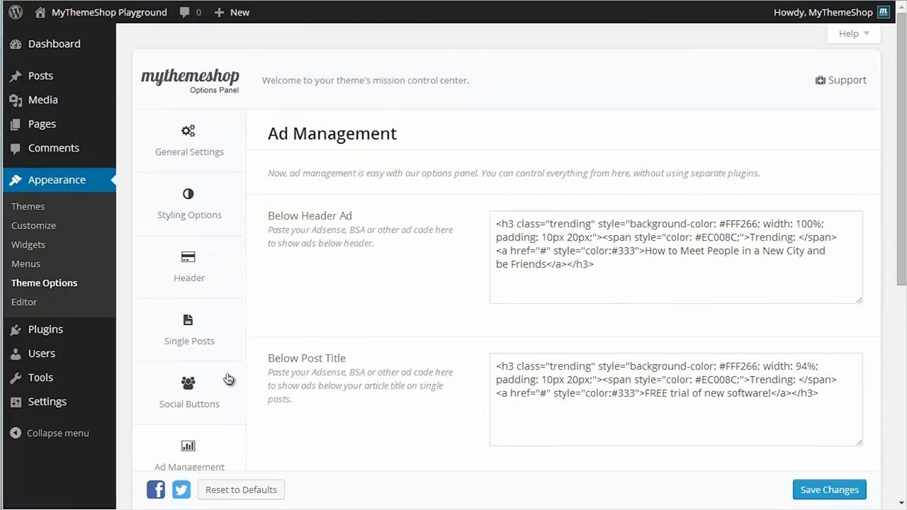
pyautogui.click(26, 248)
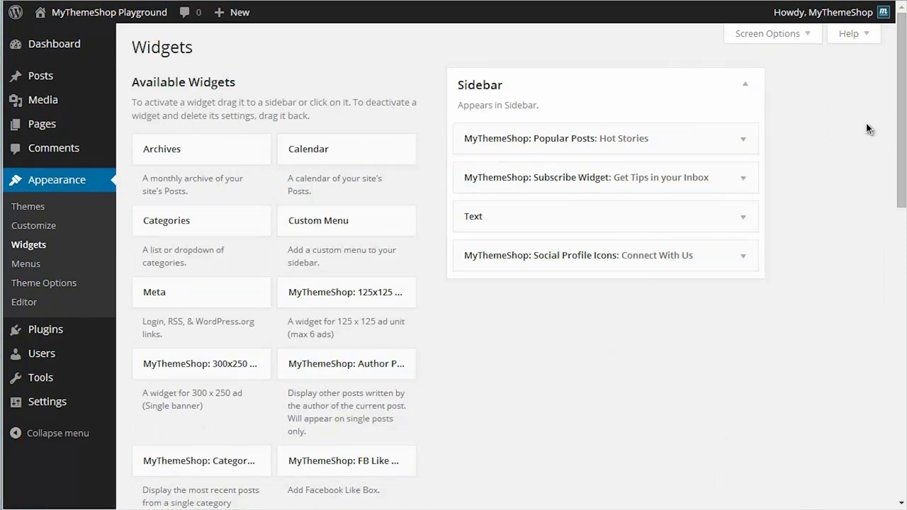
pyautogui.moveTo(902, 117); pyautogui.dragTo(902, 377)
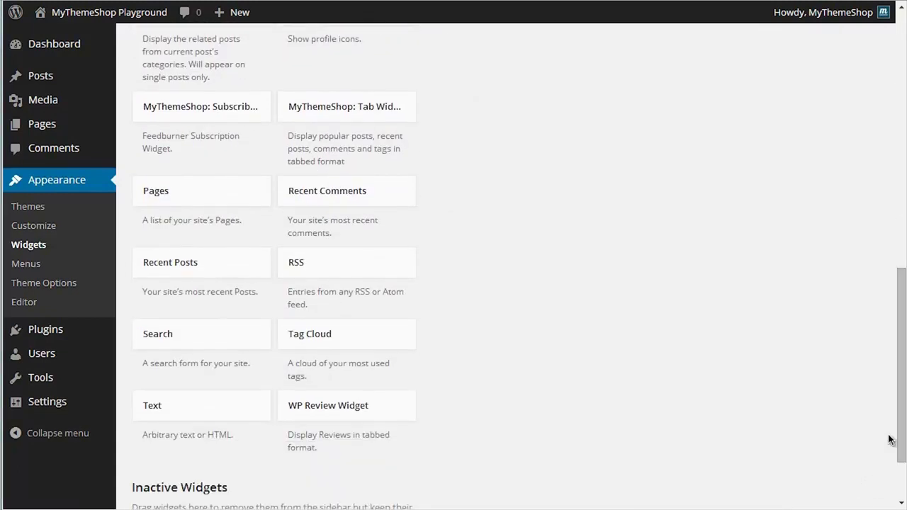
pyautogui.moveTo(903, 424); pyautogui.dragTo(902, 386)
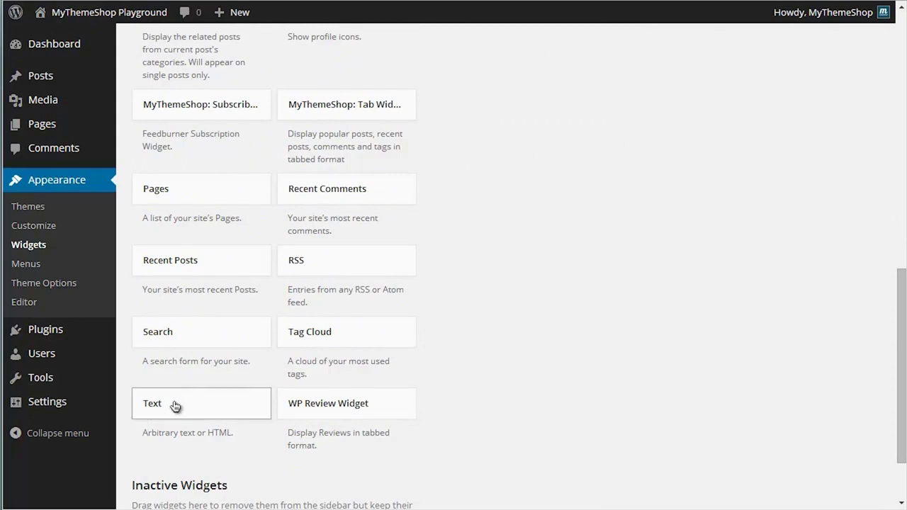
pyautogui.scroll(5, 489, 243)
pyautogui.moveTo(489, 243); pyautogui.dragTo(515, 133)
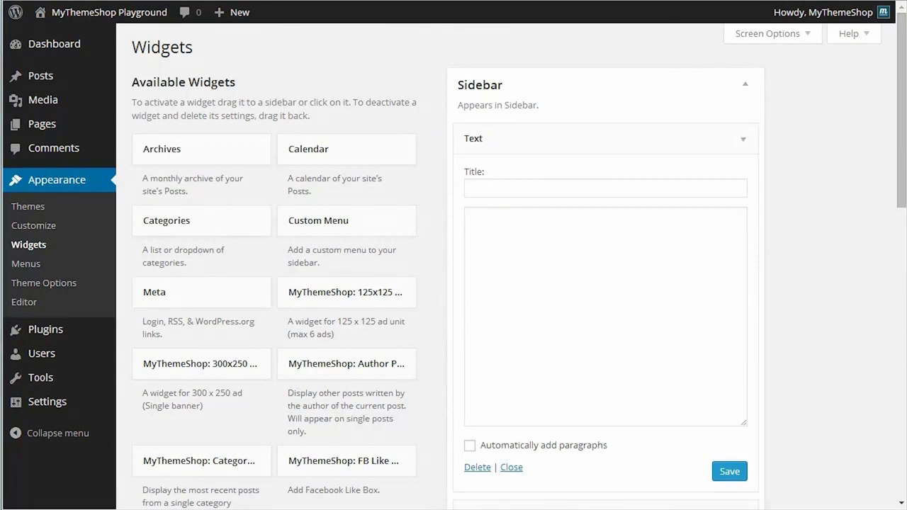
# - Save the pasted "How to Meet People in a New City and be Friends" banner HTML in the new Text widget and move it directly below Popular Posts
pyautogui.click(604, 298)
pyautogui.rightClick(578, 272)
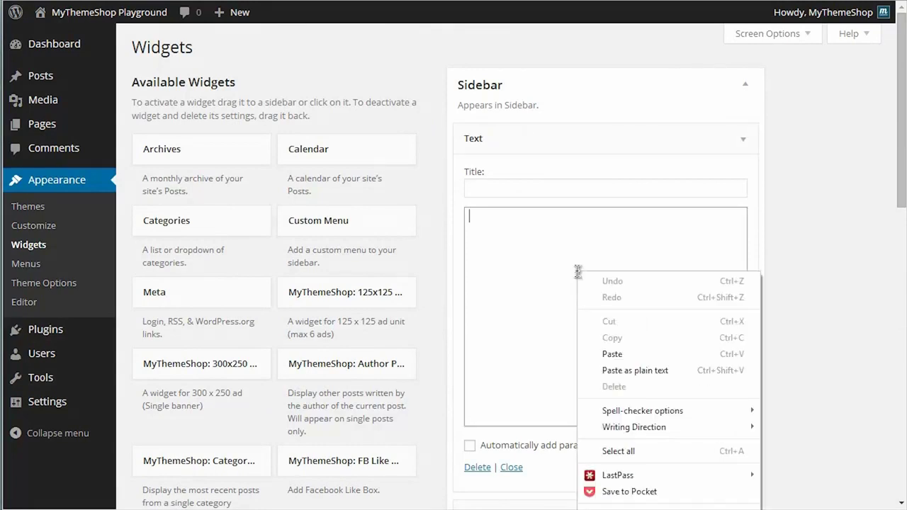
pyautogui.click(612, 353)
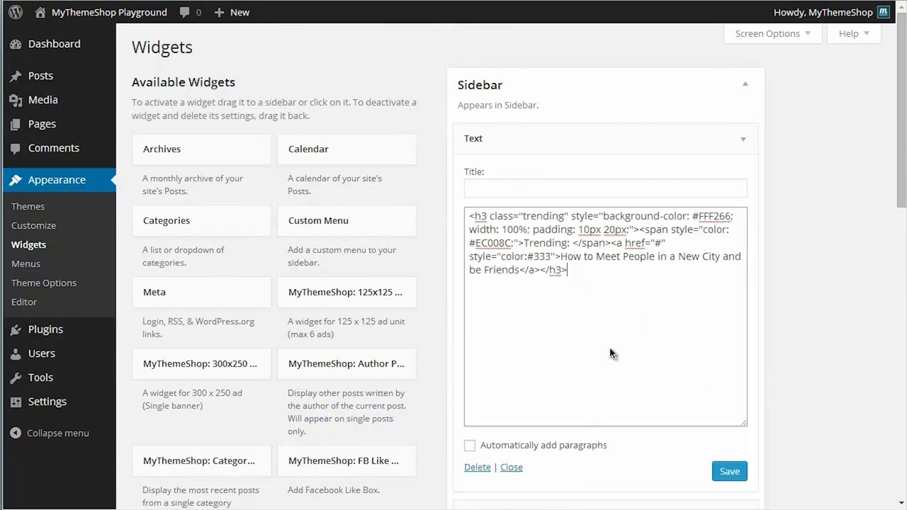
pyautogui.click(726, 471)
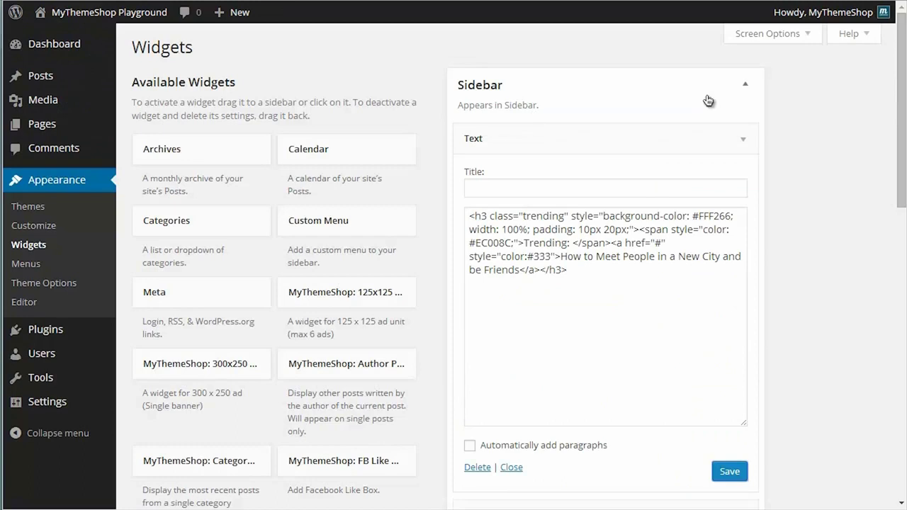
pyautogui.click(744, 139)
pyautogui.moveTo(692, 144); pyautogui.dragTo(664, 198)
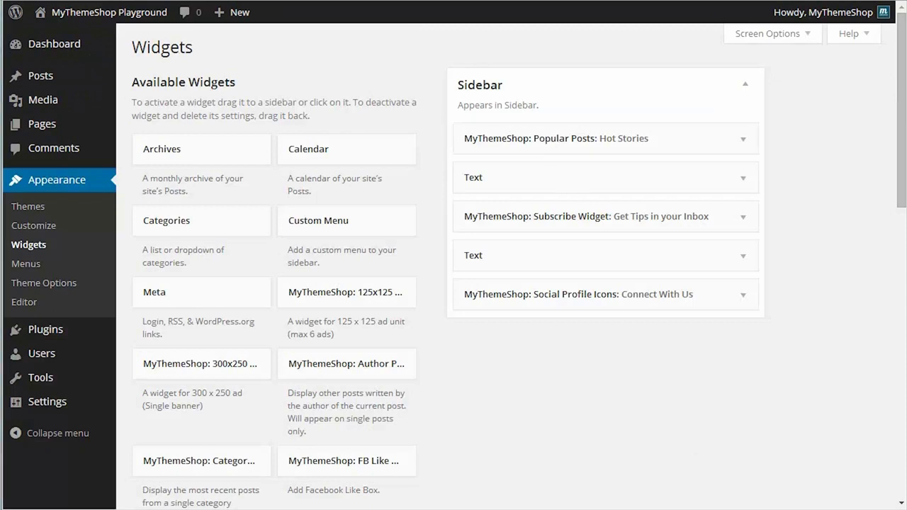
# - Inspect the title and content fields of the Text widget below Popular Posts and collapse it again
pyautogui.click(745, 183)
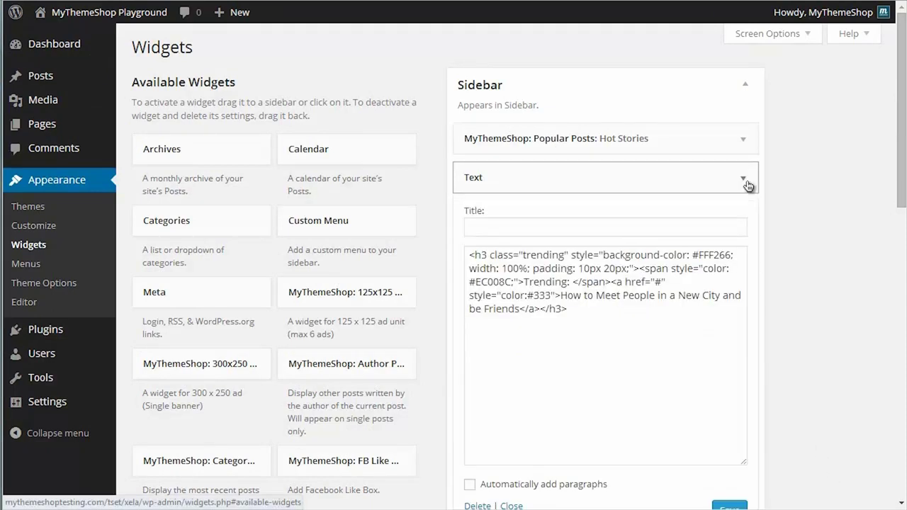
pyautogui.click(603, 328)
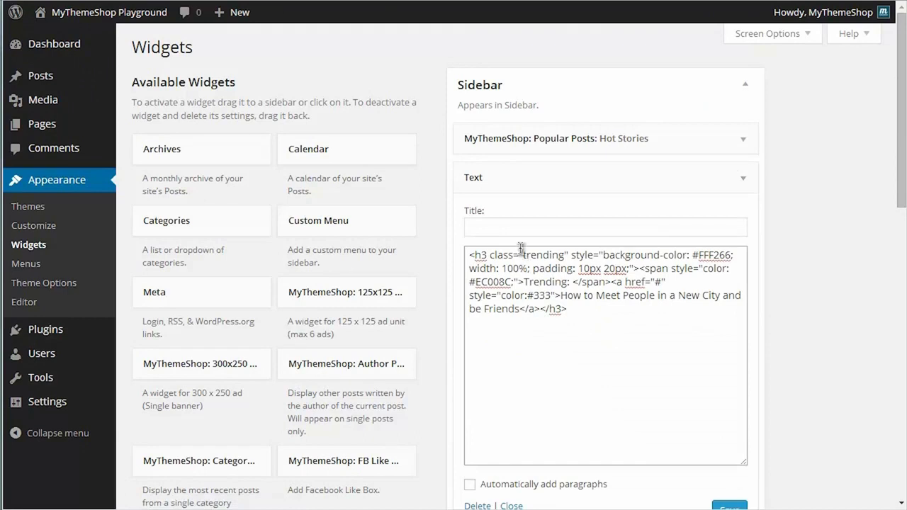
pyautogui.click(521, 232)
pyautogui.click(605, 350)
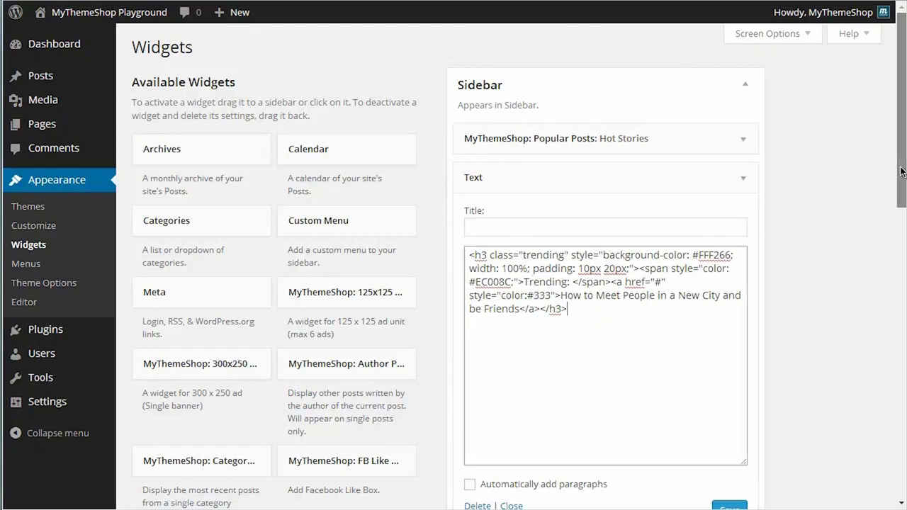
pyautogui.scroll(-1, 902, 172)
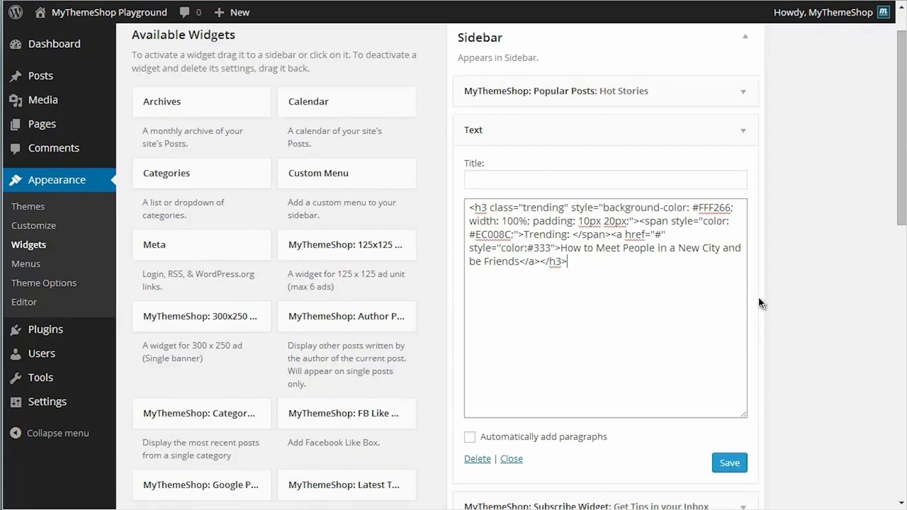
pyautogui.scroll(1, 759, 297)
pyautogui.click(749, 181)
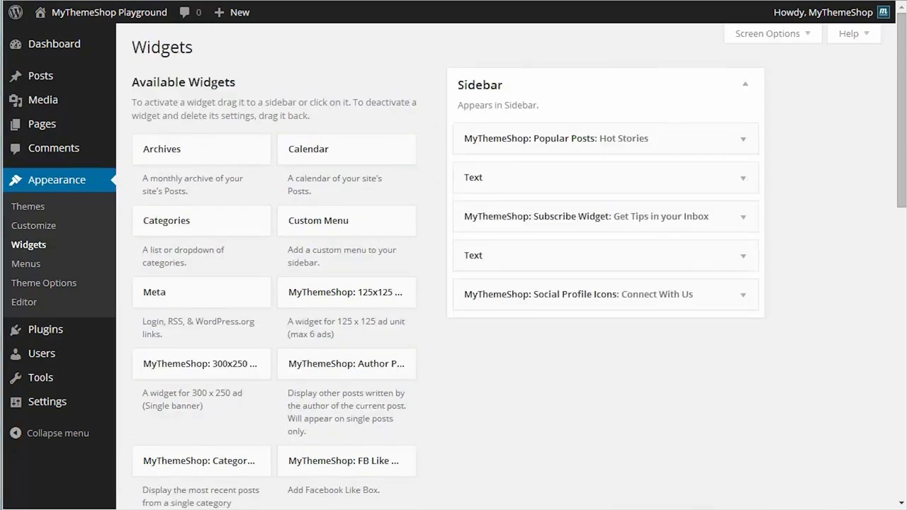